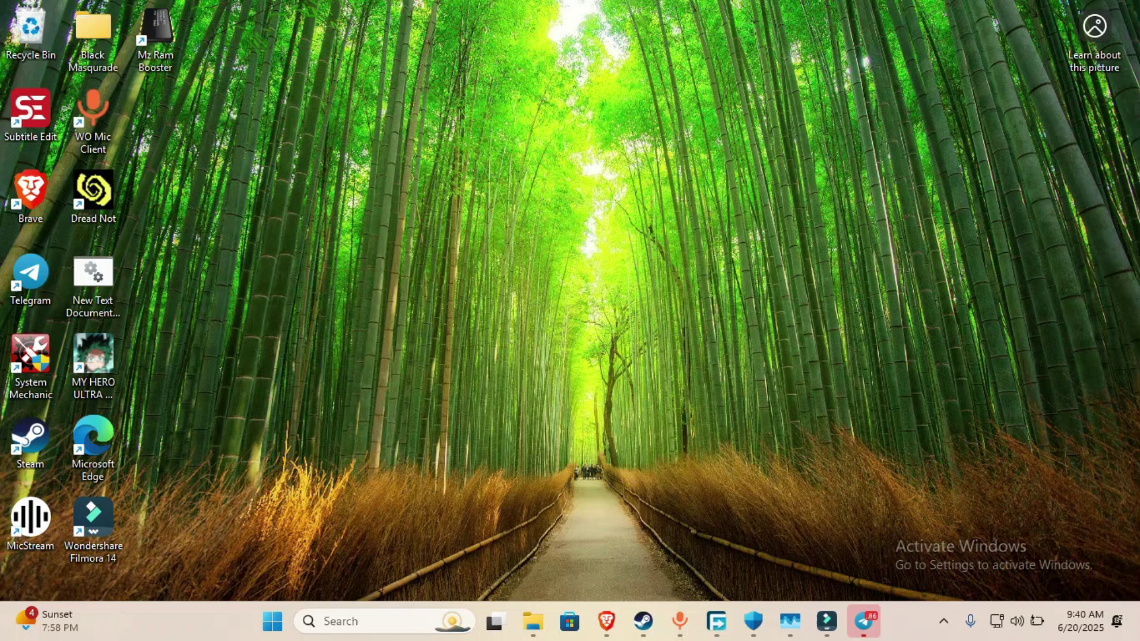
Step: Open a PowerShell terminal at the Desktop folder from the desktop shortcut menu
right_click(691, 236)
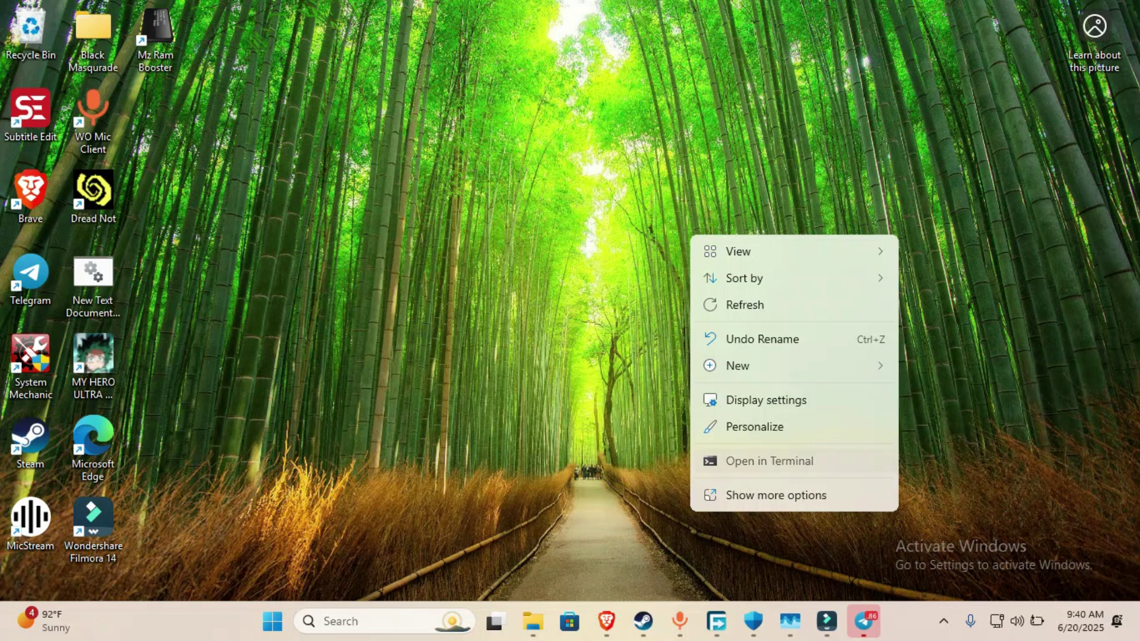
key("Escape")
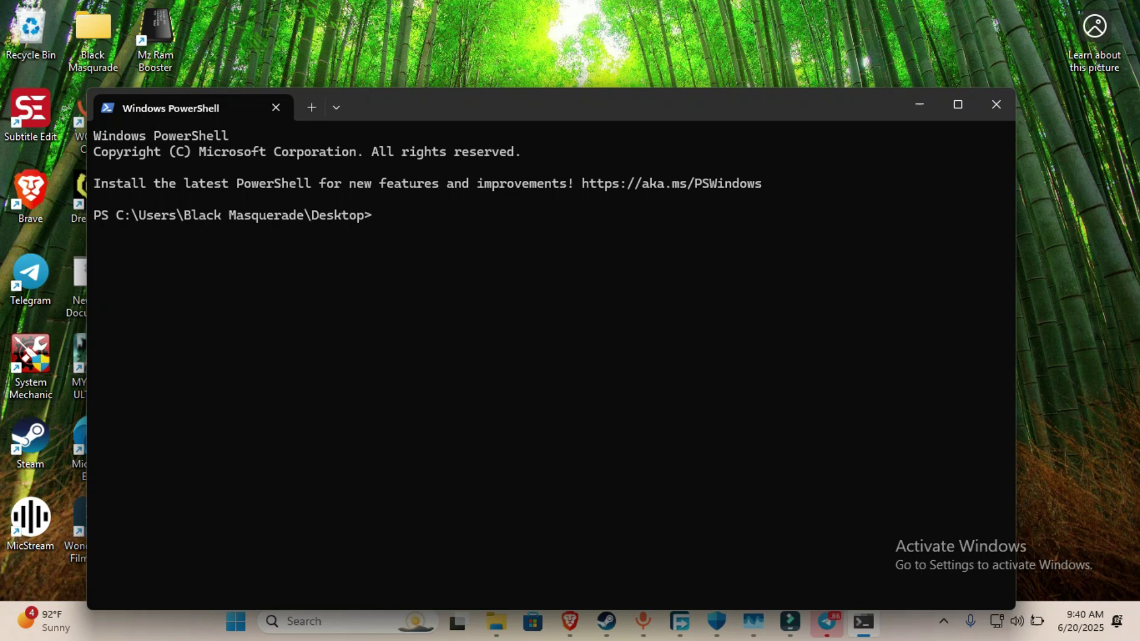
type("irm")
type("https://massgrave.dev/get")
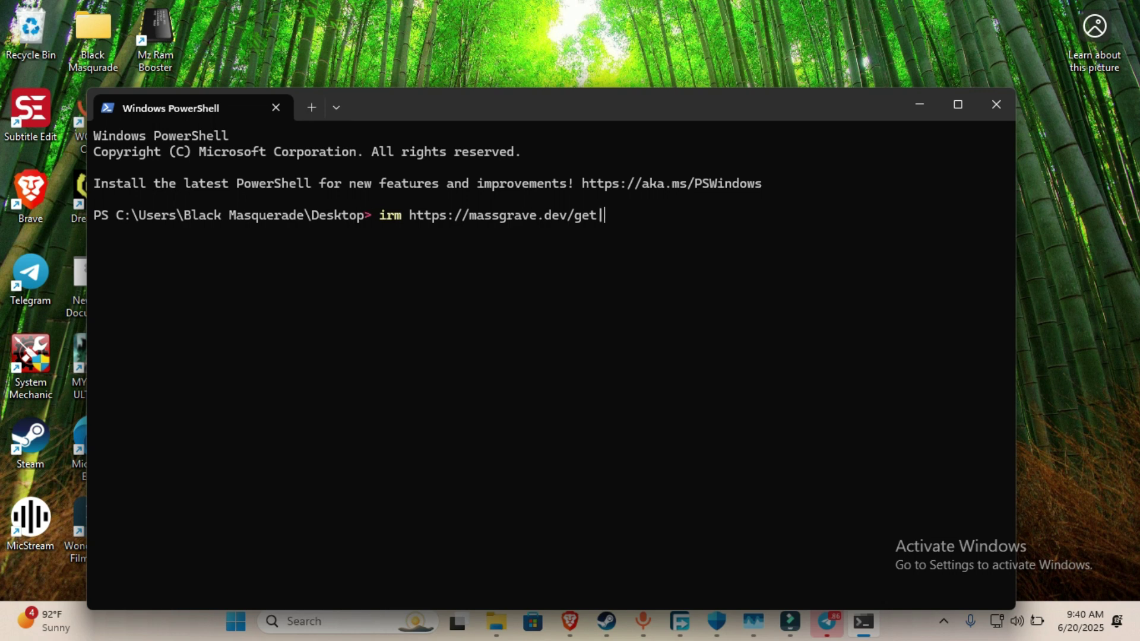
type("ie")
type("x")
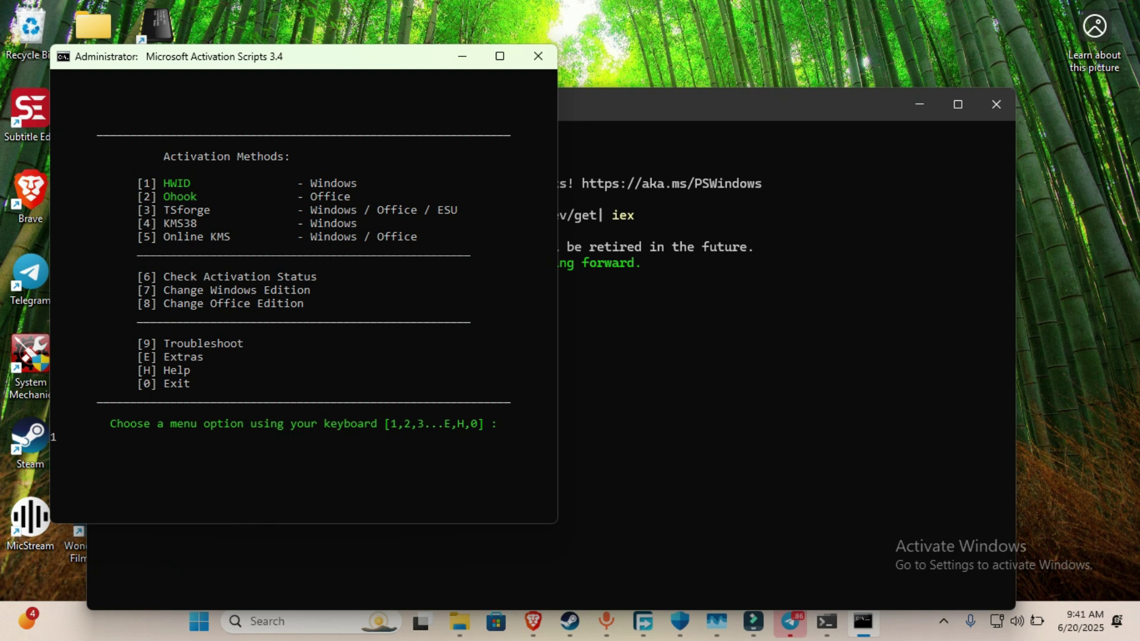
Step: Choose option 1, HWID activation, in the Microsoft Activation Scripts menu
key("1")
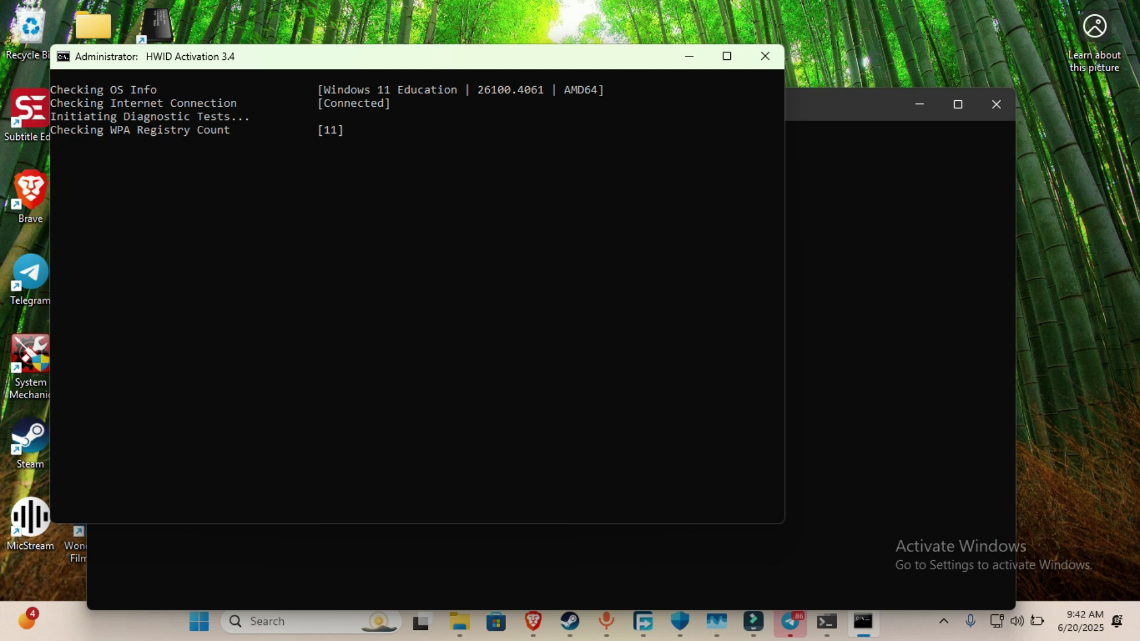
Step: Move the HWID Activation window aside while Windows 11 Education activation finishes
left_click_drag(519, 66, 802, 86)
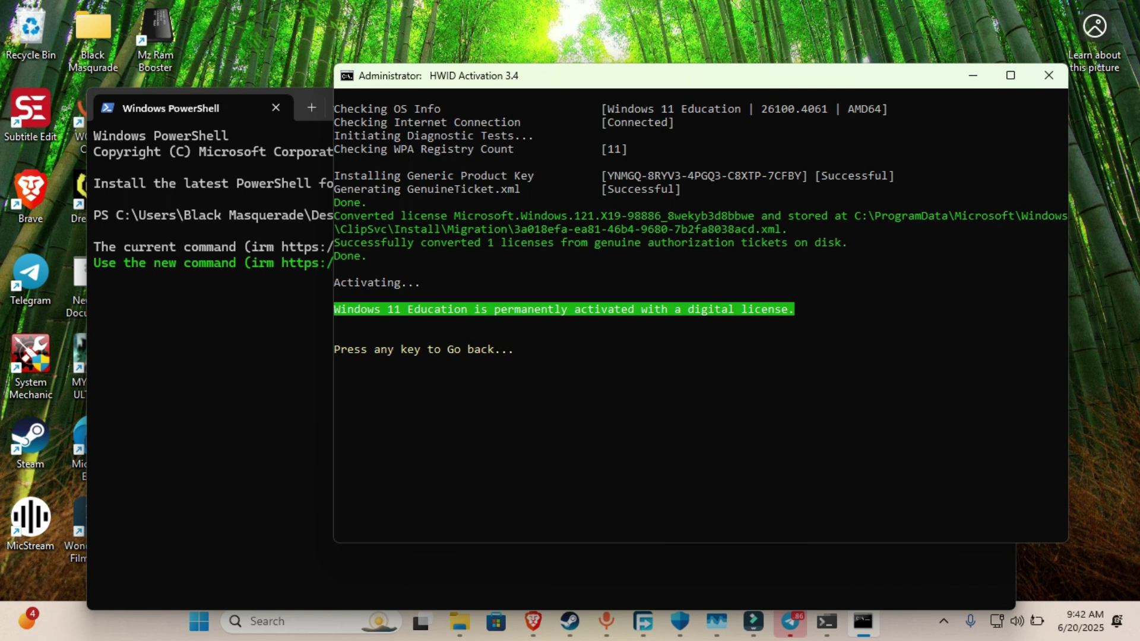
Step: Search Windows for 'activation' and open the Activation settings page
key("super")
type("a")
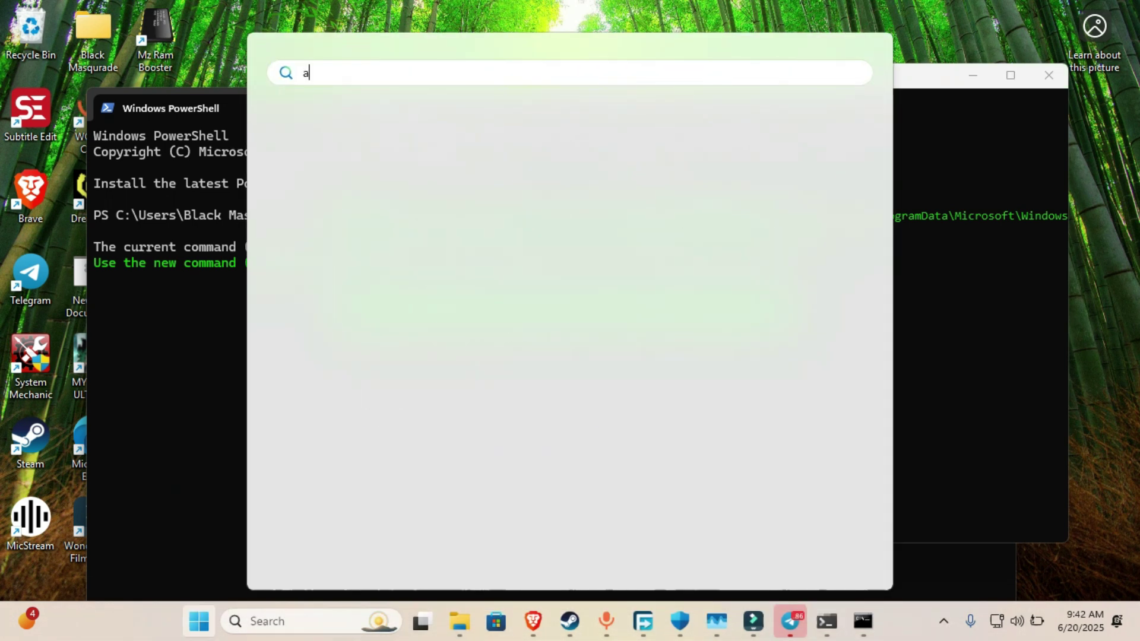
type("cti")
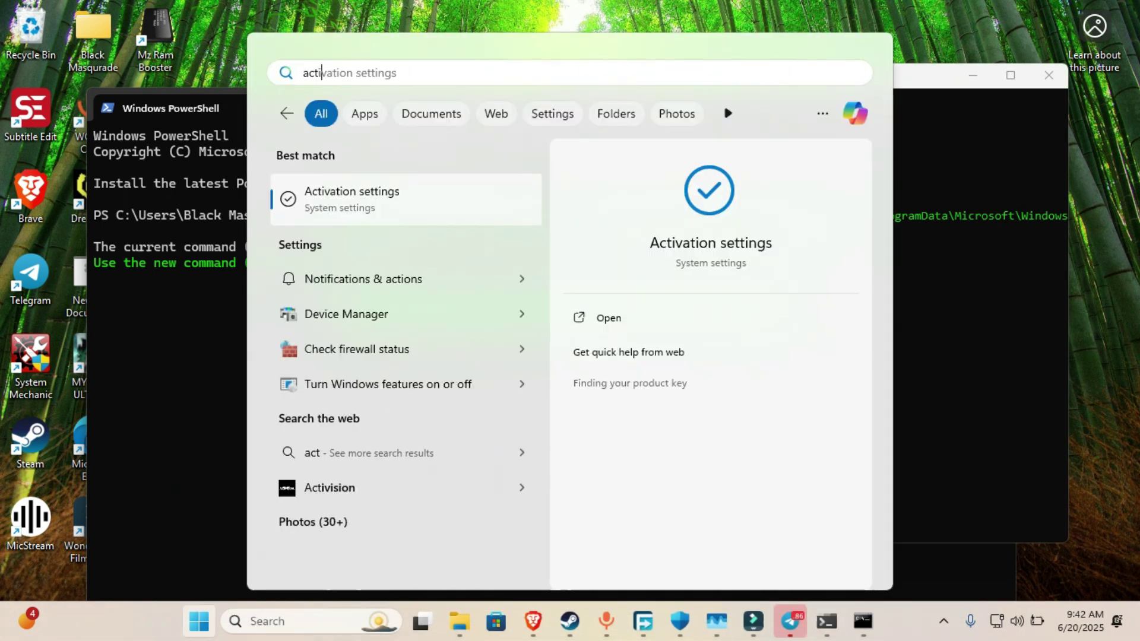
type("vatio")
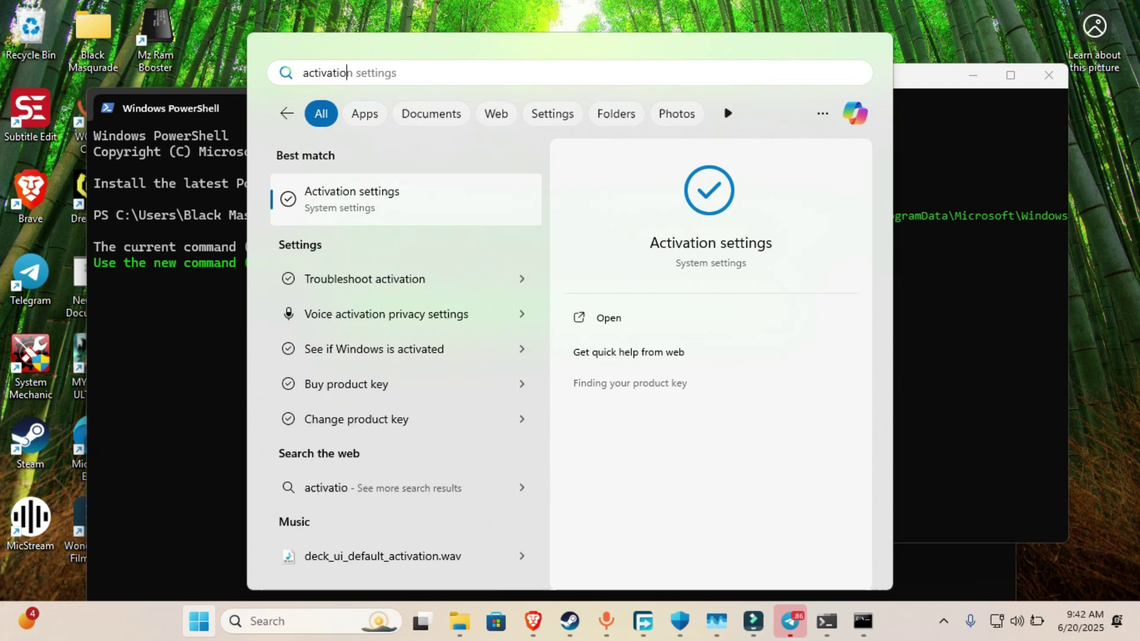
type("n")
key("Return")
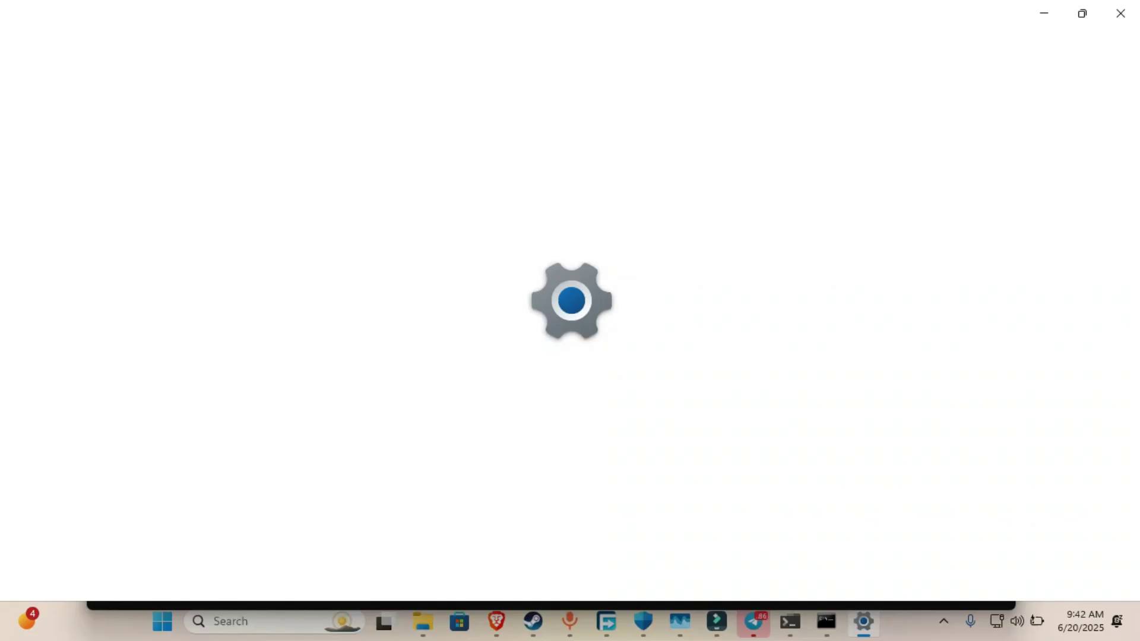